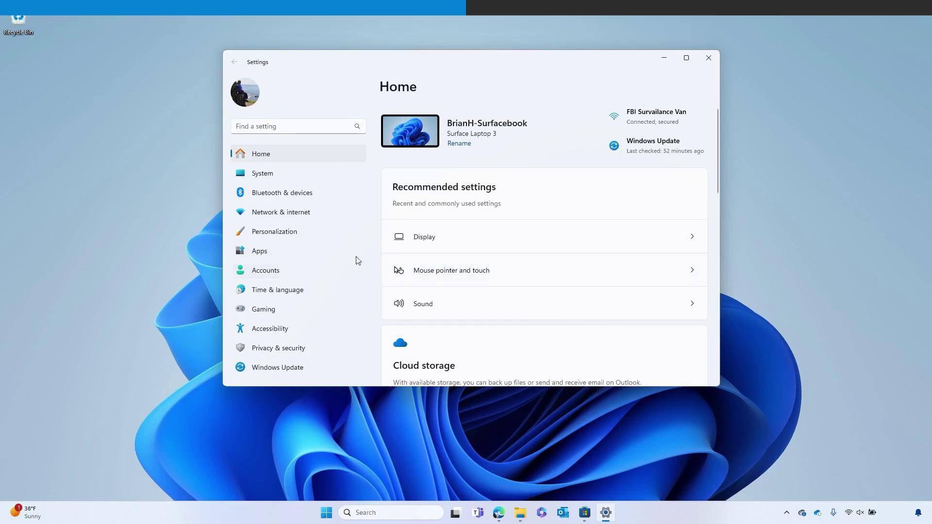
Step: Raise the display scale from 100% to 125% on the System > Display page
click(326, 174)
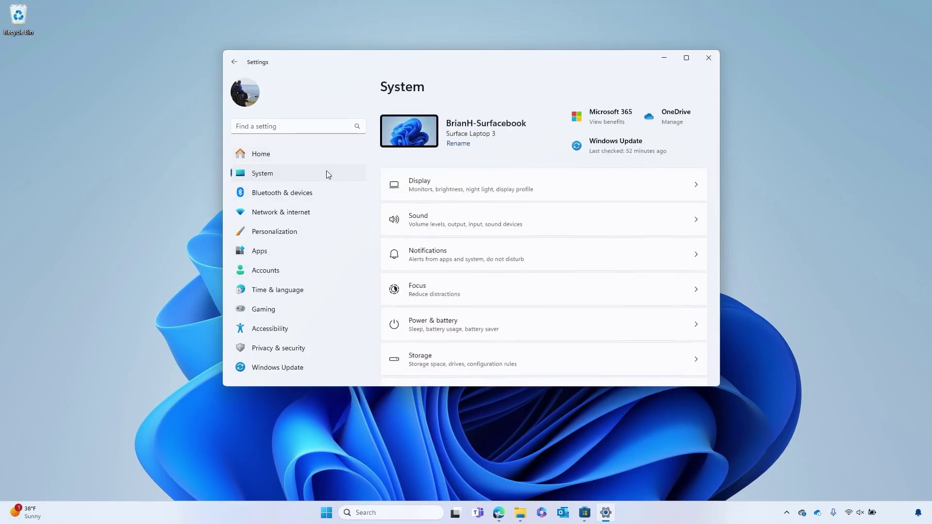
click(448, 188)
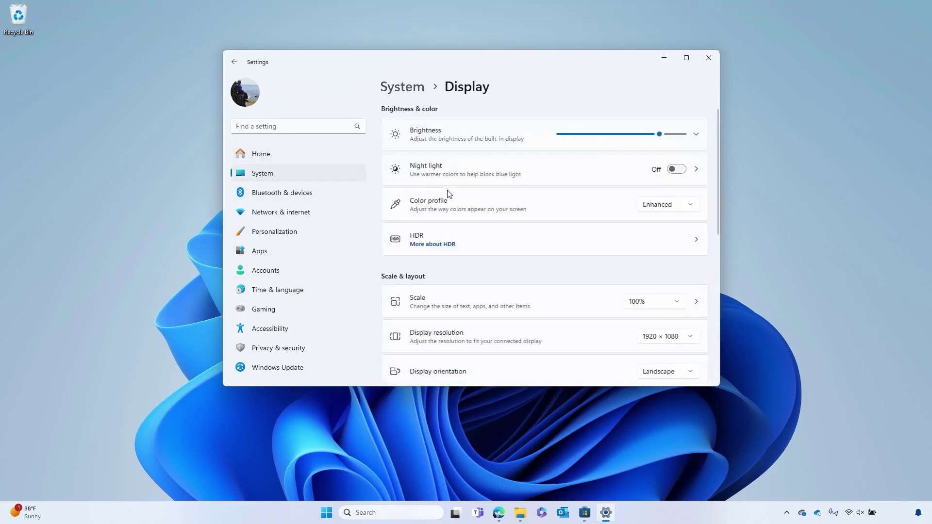
drag(718, 169, 729, 238)
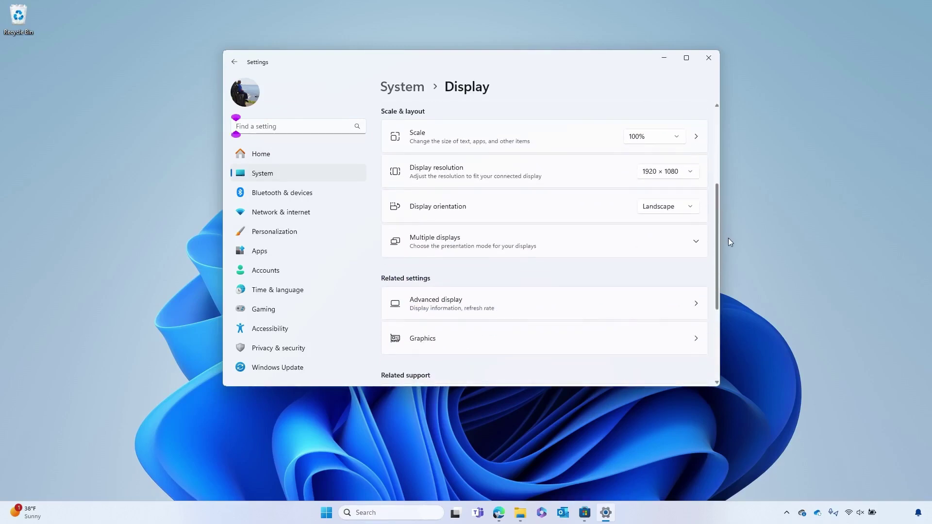
click(654, 140)
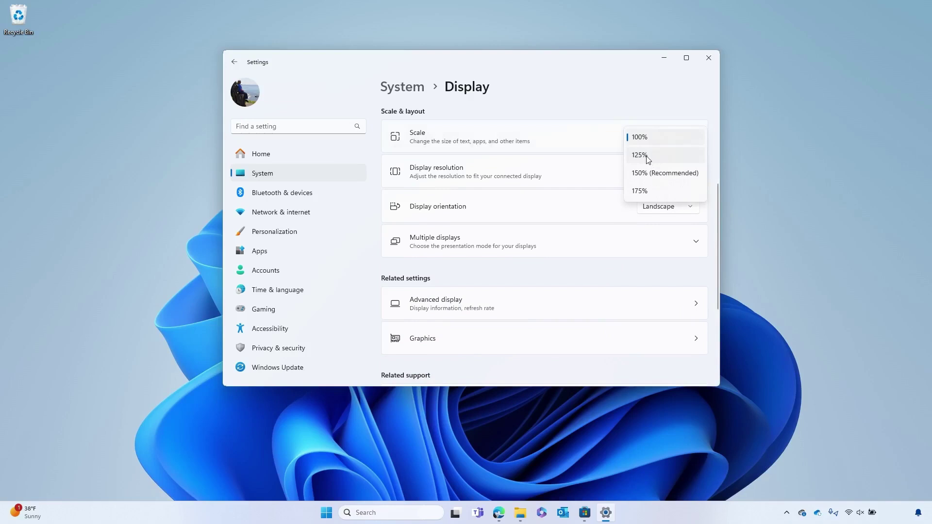
click(646, 157)
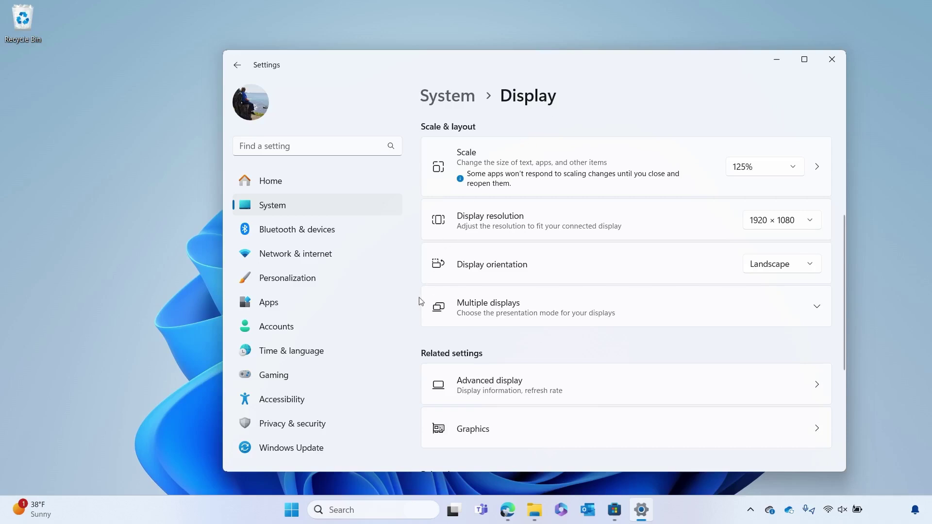
Step: Enlarge the Accessibility text size slightly with the slider and apply it
click(297, 402)
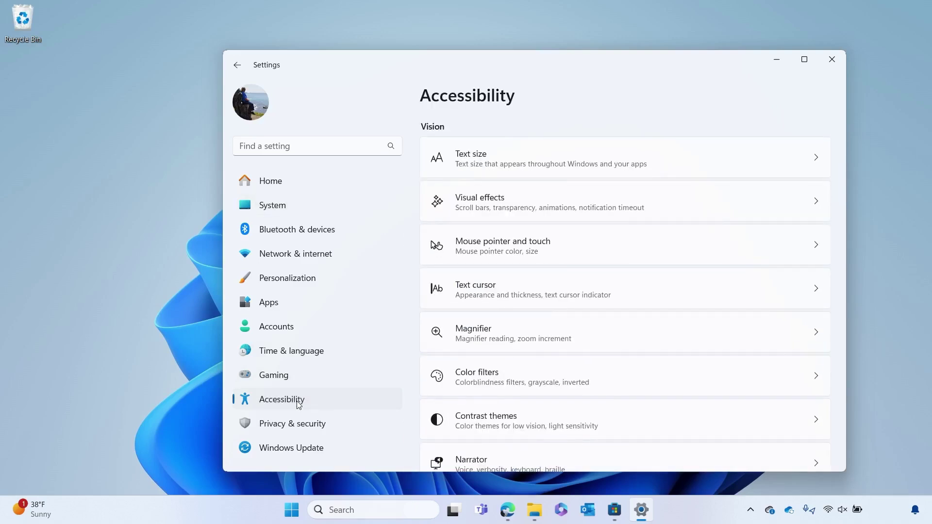
click(514, 157)
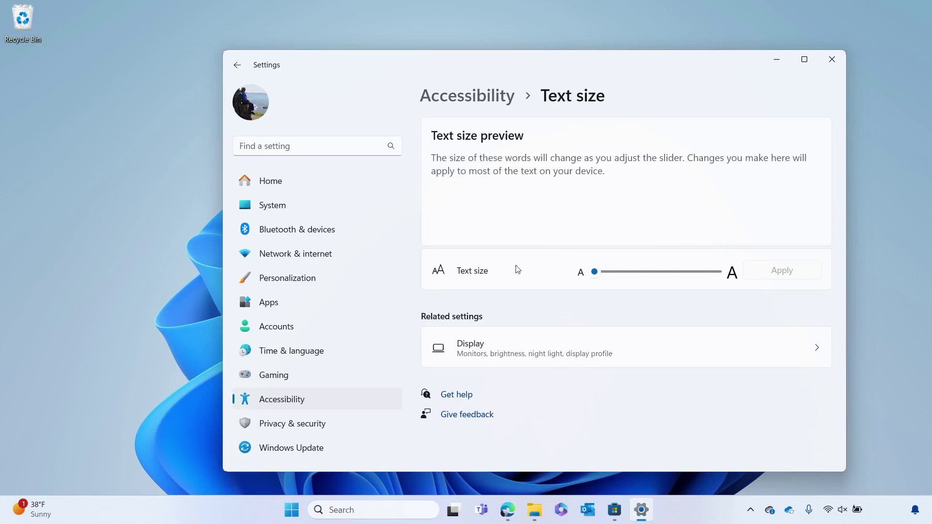
drag(596, 274, 602, 276)
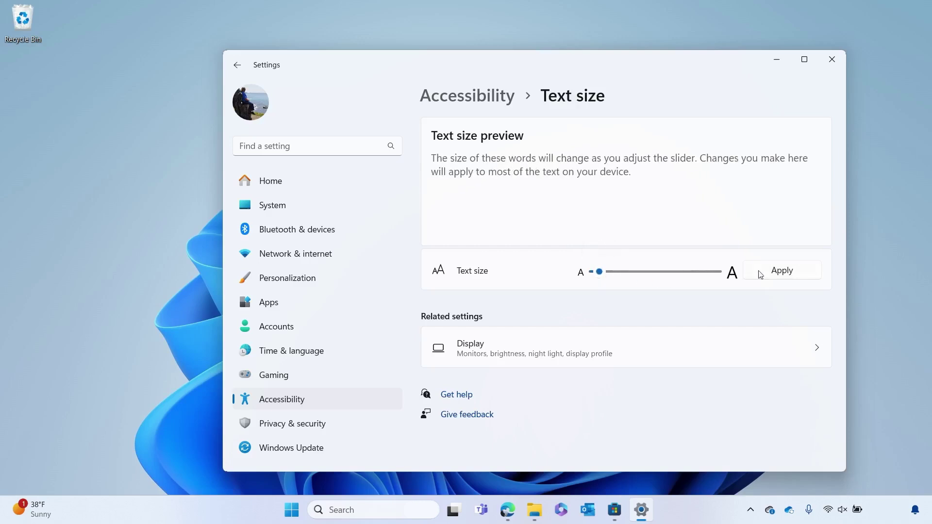
click(775, 271)
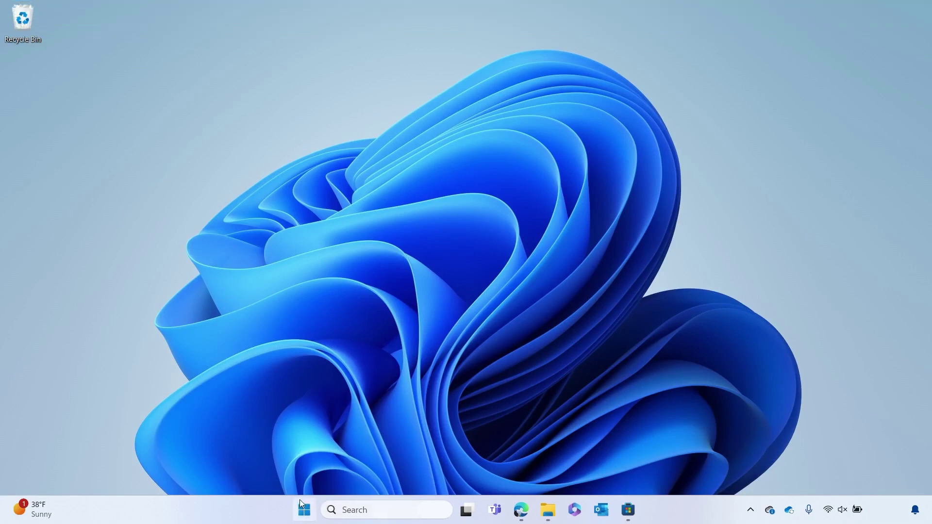
Step: Reopen Settings from Start and reach the Accessibility > Text cursor page
click(301, 504)
click(443, 217)
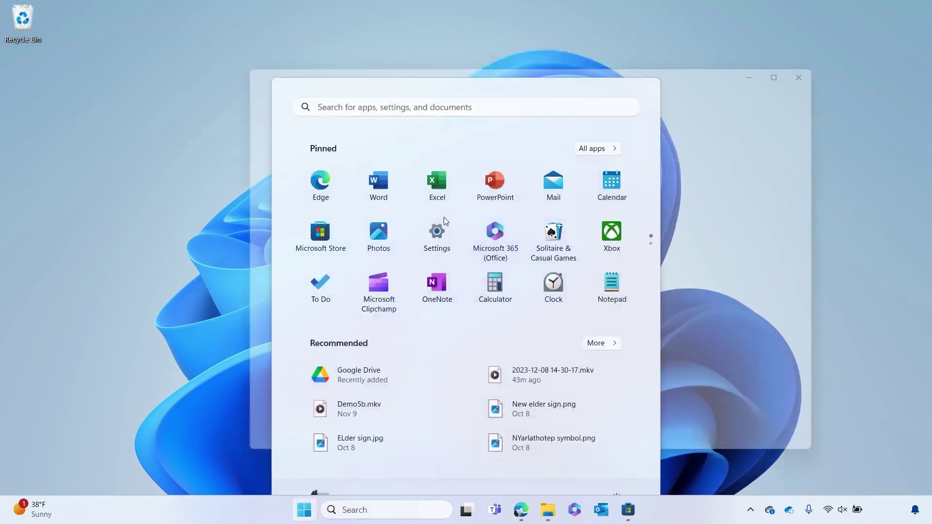
click(295, 400)
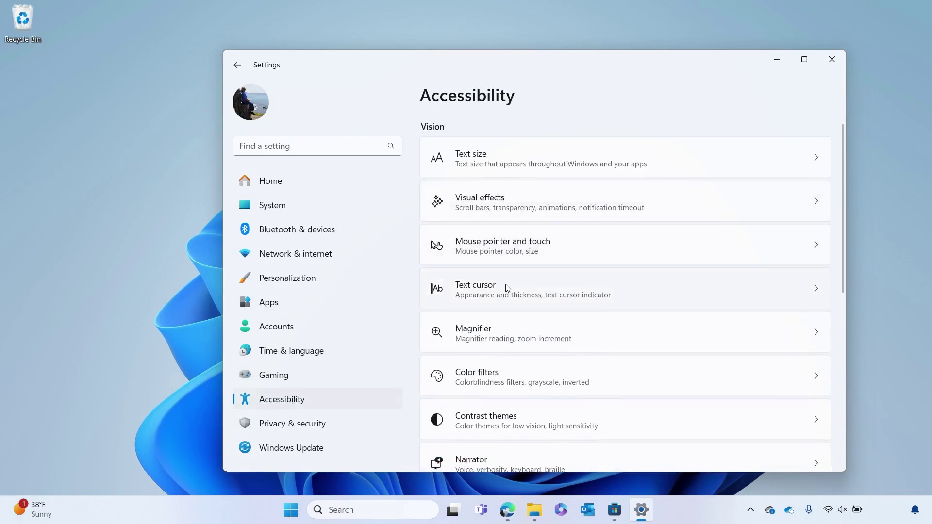
click(505, 286)
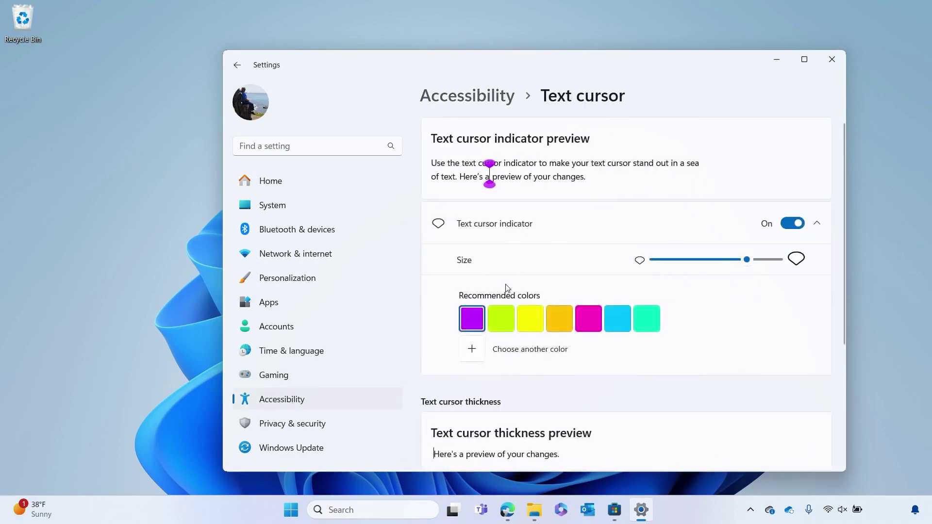
Step: Keep the text cursor indicator at size 4 and colour it purple after trying gold
mouse_move(747, 260)
mouse_move(748, 261)
mouse_down()
mouse_move(721, 261)
mouse_move(747, 260)
mouse_up()
click(559, 319)
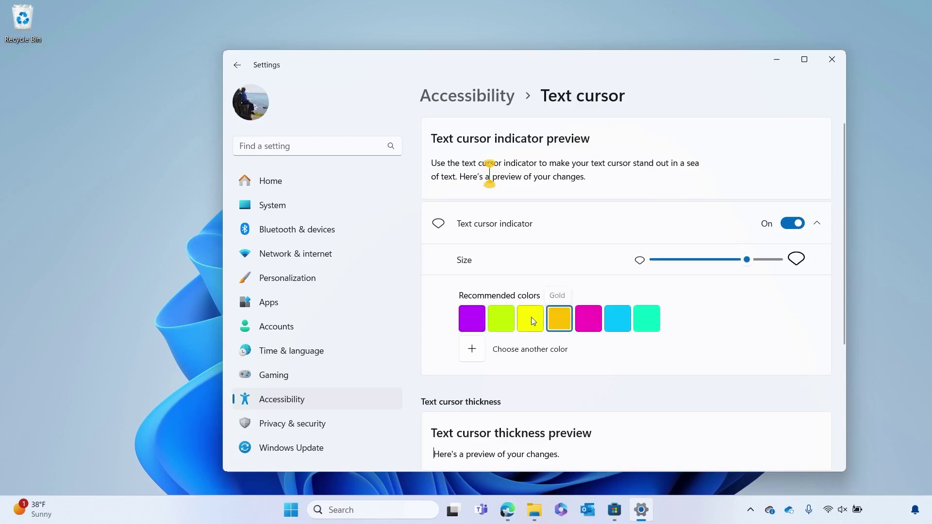
click(472, 317)
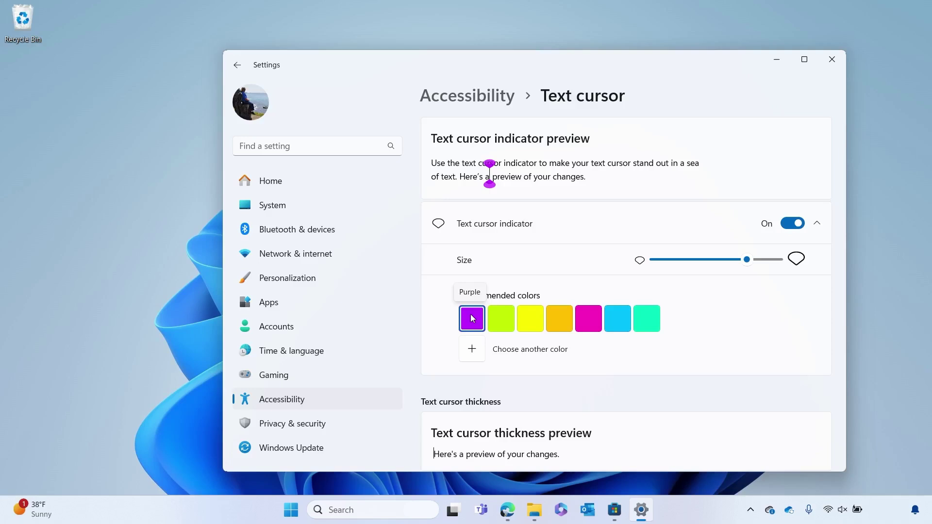
Step: Switch the mouse pointer style to black under Mouse pointer and touch
click(331, 403)
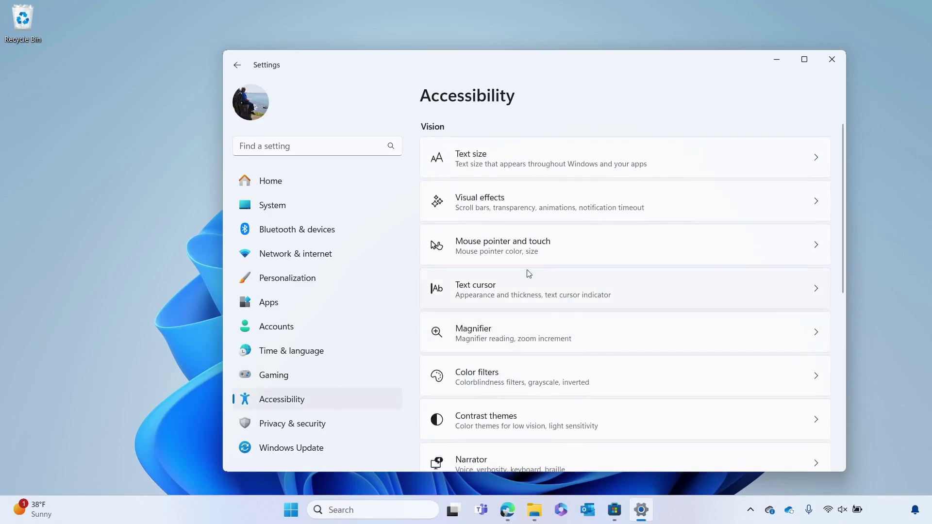
click(551, 256)
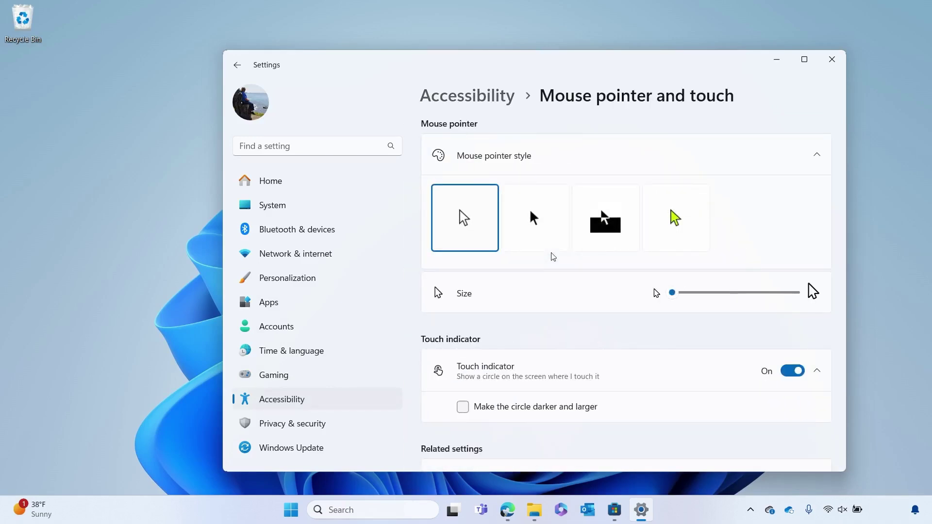
click(522, 210)
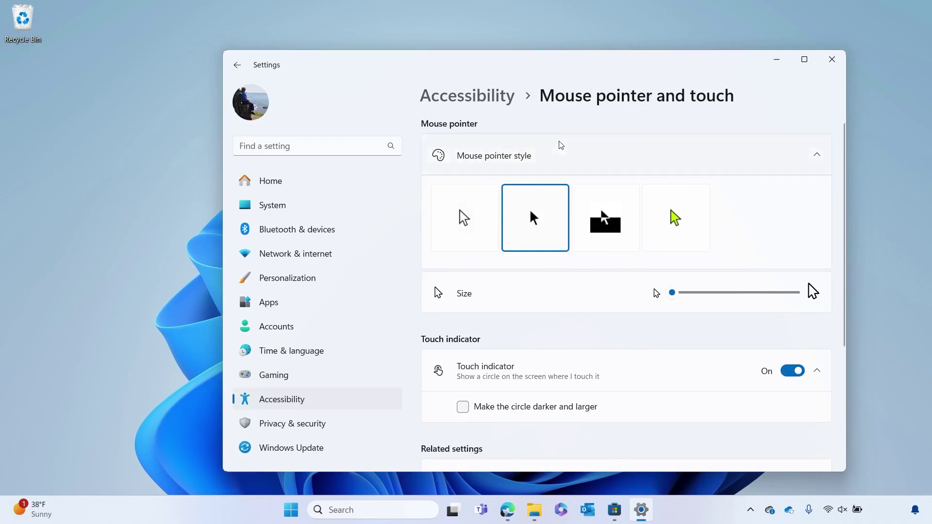